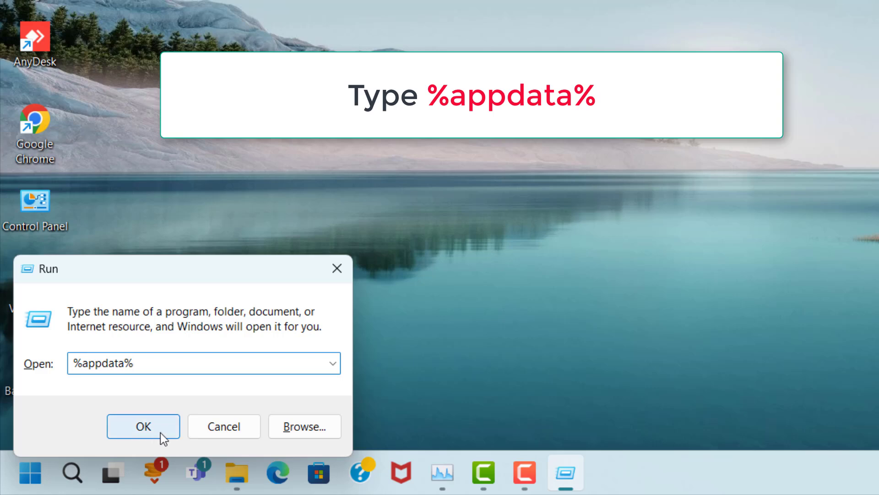
Open the %appdata% location and browse through AppData and Local to the Temp folder.
{"action": "left_click", "coordinate": [138, 427]}
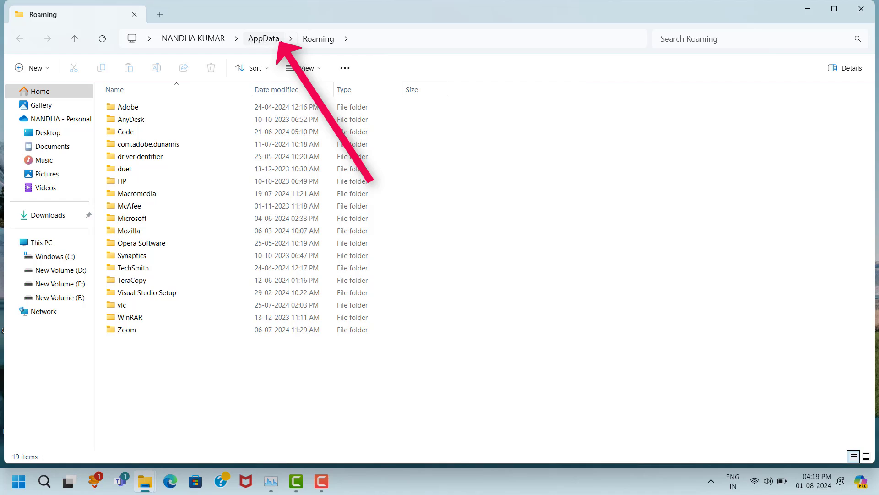
{"action": "left_click", "coordinate": [275, 44]}
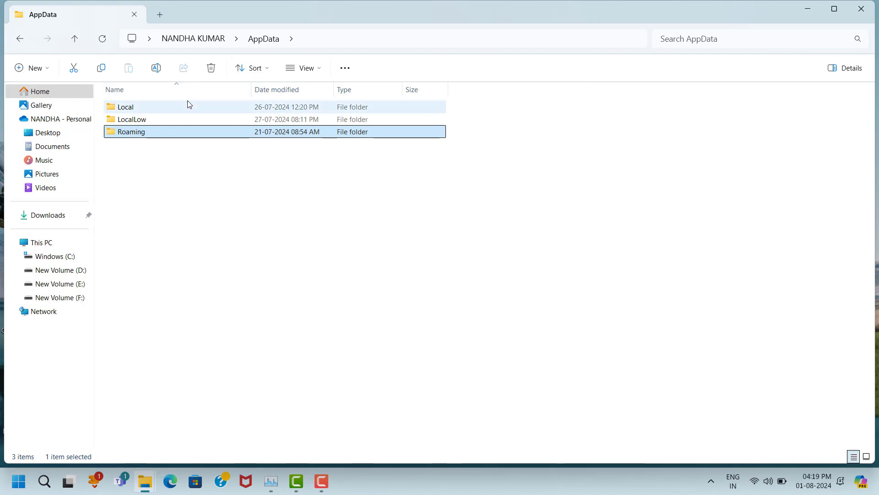
{"action": "left_click", "coordinate": [108, 107]}
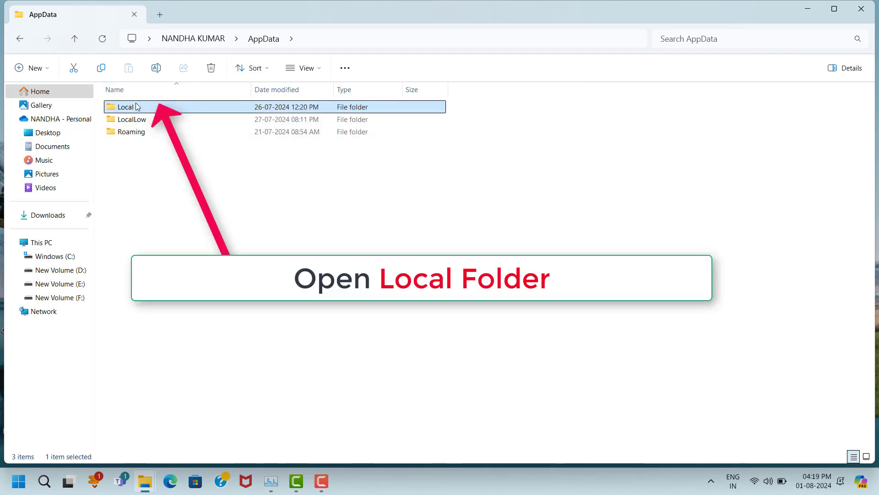
{"action": "double_click", "coordinate": [146, 113]}
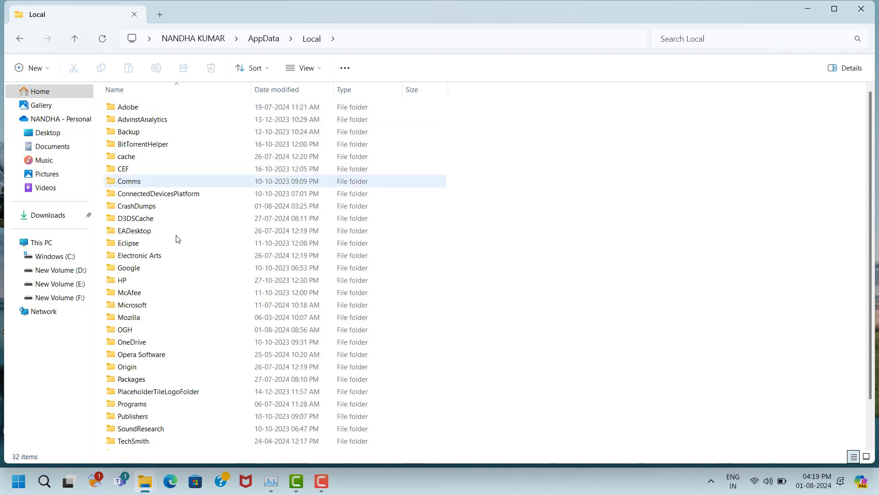
{"action": "scroll", "coordinate": [151, 380], "scroll_direction": "down", "scroll_amount": 2}
{"action": "left_click", "coordinate": [146, 412]}
{"action": "left_click", "coordinate": [151, 411]}
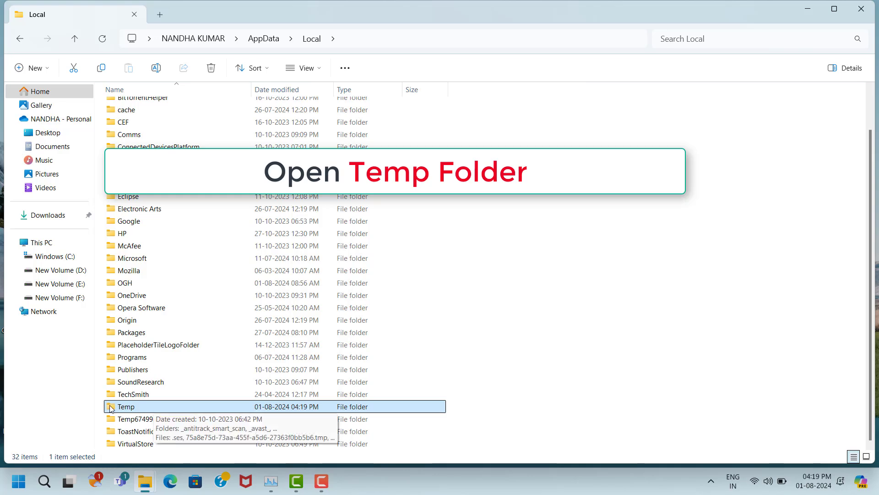
{"action": "double_click", "coordinate": [153, 409]}
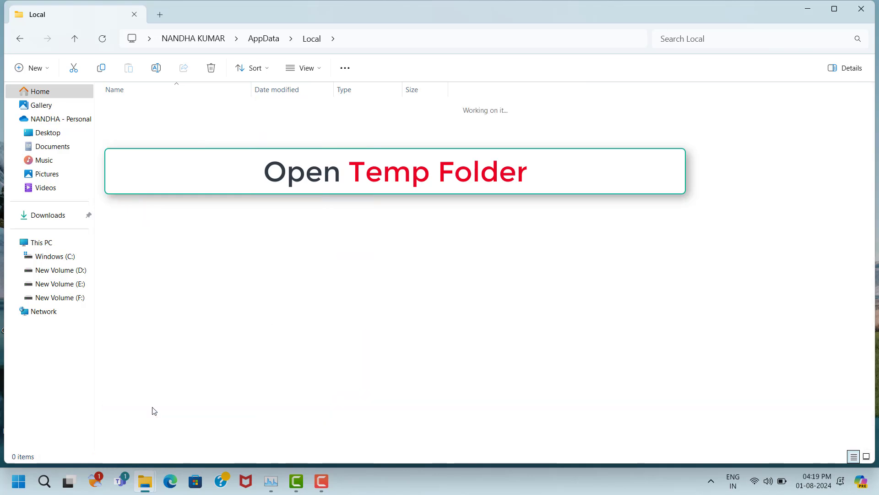
Select all files and folders in the Local Temp folder and delete them.
{"action": "left_click", "coordinate": [189, 108]}
{"action": "key", "text": "ctrl+a"}
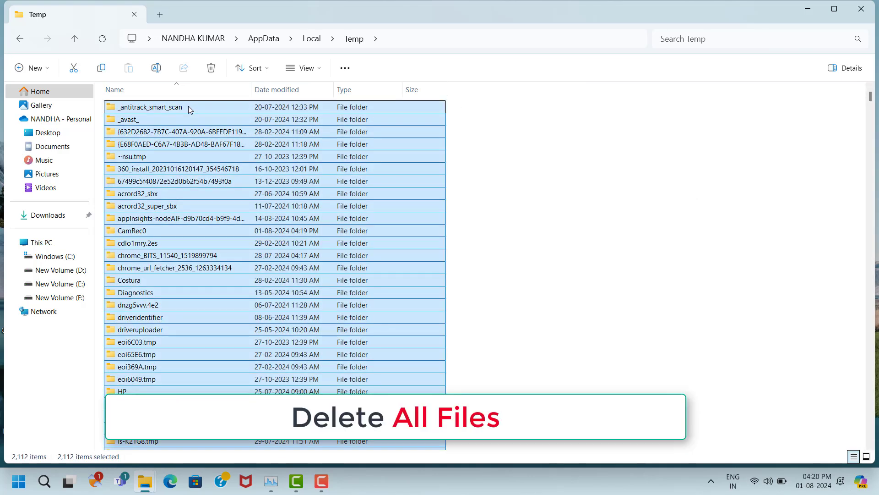
{"action": "right_click", "coordinate": [188, 106]}
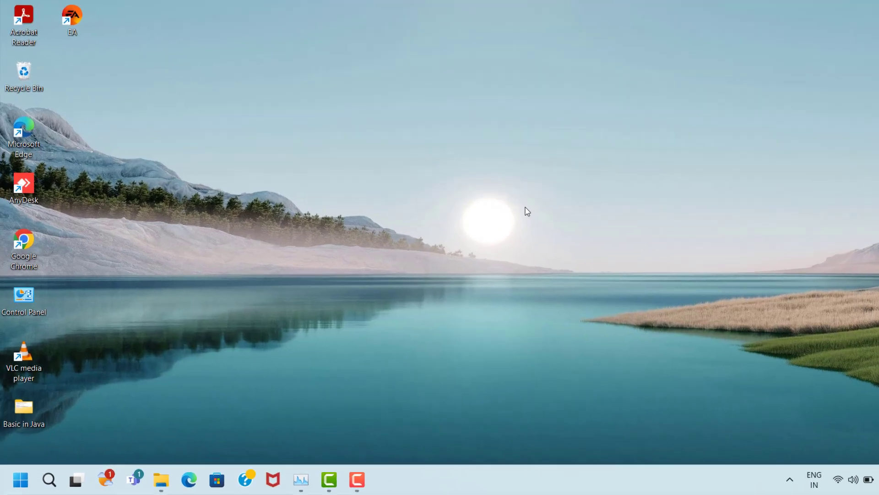
Open the Windows Temp folder on drive C by running the command temp.
{"action": "key", "text": "super+r"}
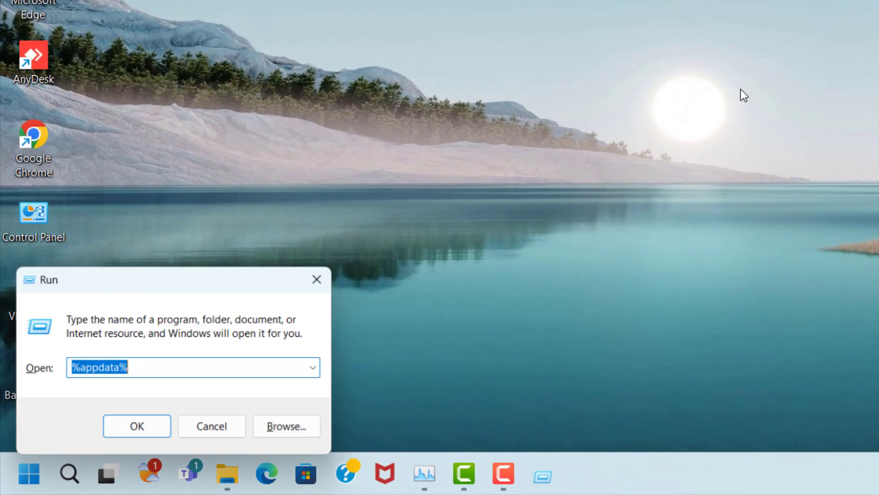
{"action": "type", "text": "temp"}
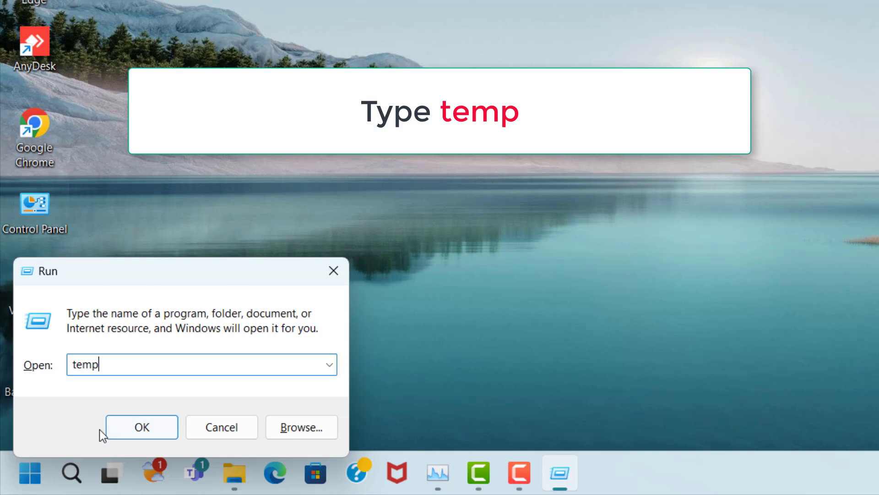
{"action": "left_click", "coordinate": [155, 432]}
Select everything in the Windows Temp folder on drive C and delete it.
{"action": "left_click", "coordinate": [197, 106]}
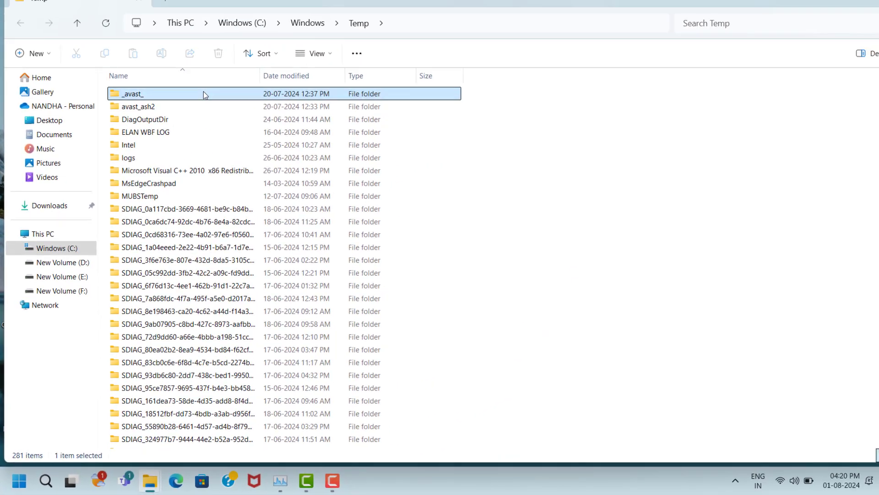
{"action": "key", "text": "ctrl+a"}
{"action": "right_click", "coordinate": [196, 106]}
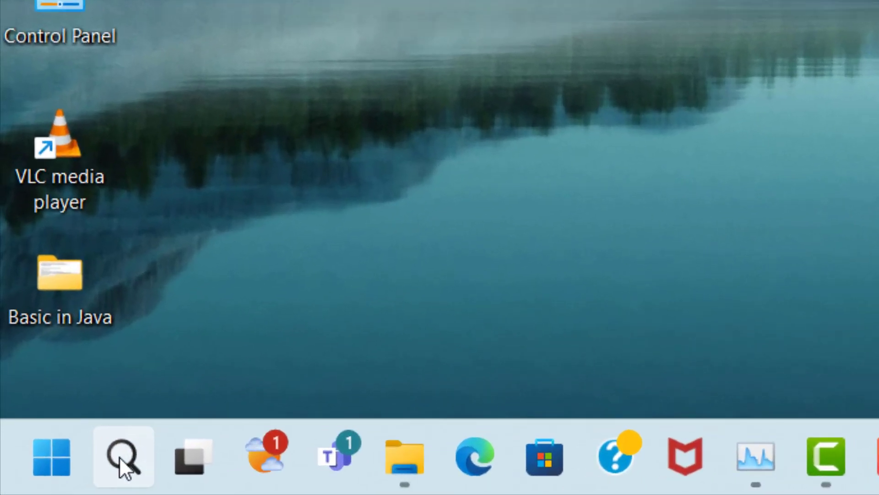
Find the Windows Update settings through system search and check for updates.
{"action": "left_click", "coordinate": [119, 457]}
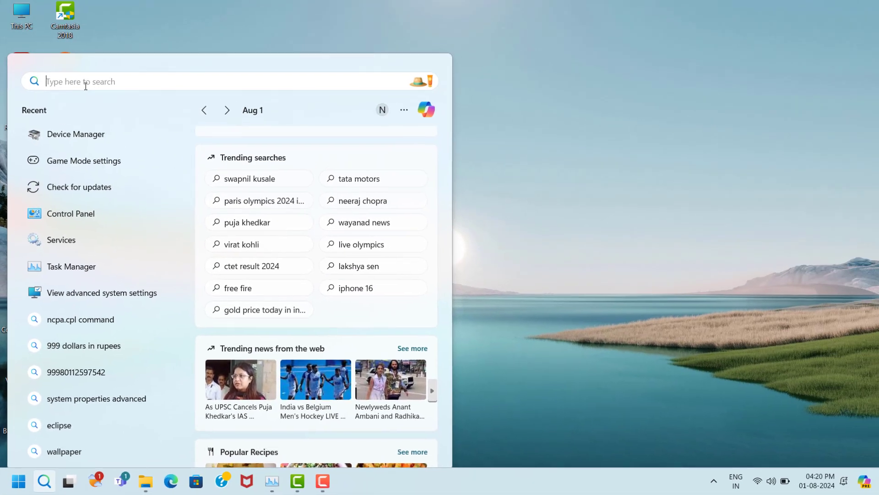
{"action": "type", "text": "che"}
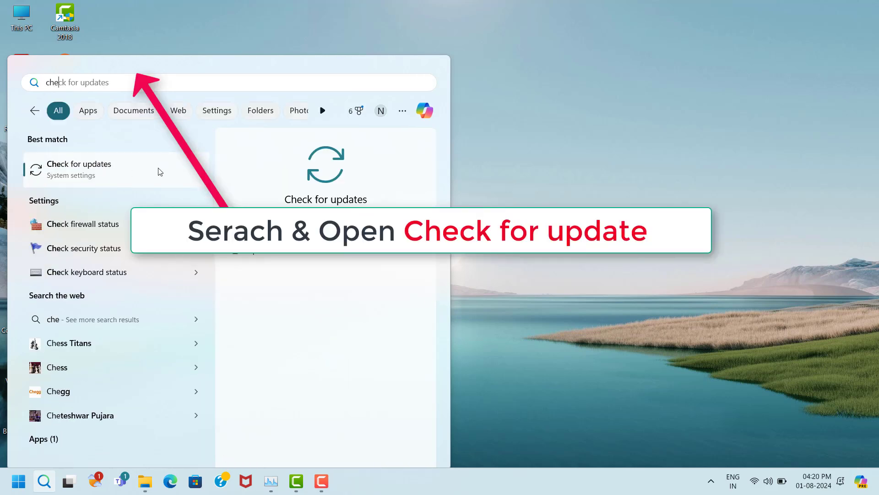
{"action": "left_click", "coordinate": [138, 179]}
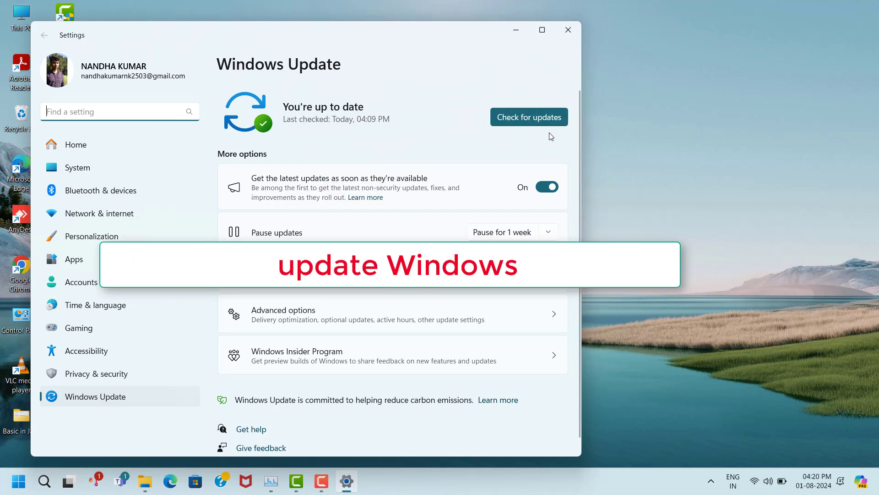
{"action": "left_click", "coordinate": [529, 117]}
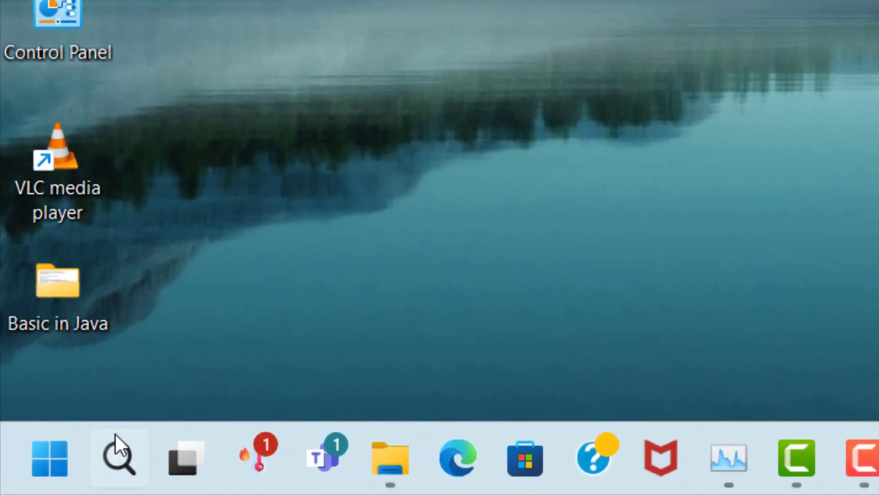
Find the Game Mode settings through system search and turn Game Mode on.
{"action": "left_click", "coordinate": [129, 452]}
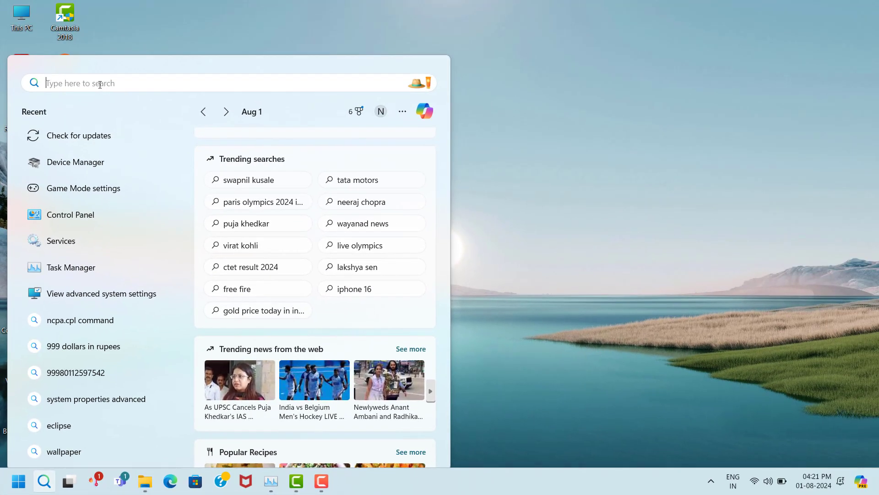
{"action": "type", "text": "game m"}
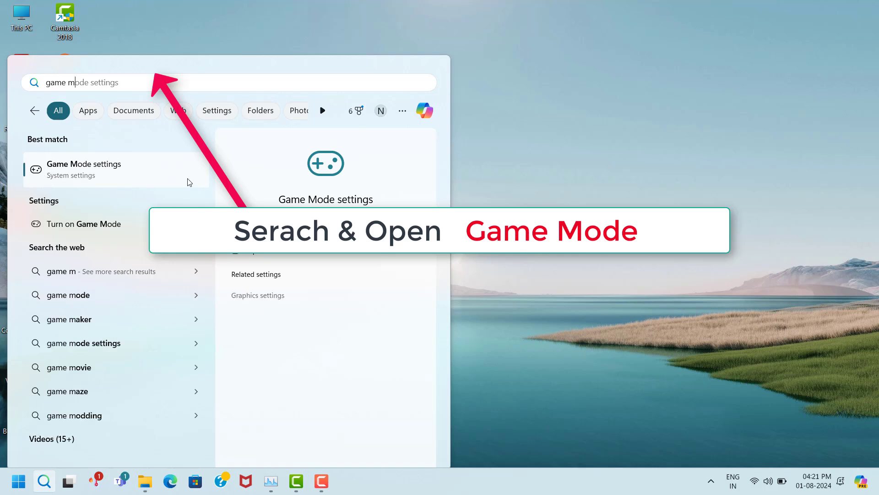
{"action": "left_click", "coordinate": [133, 182]}
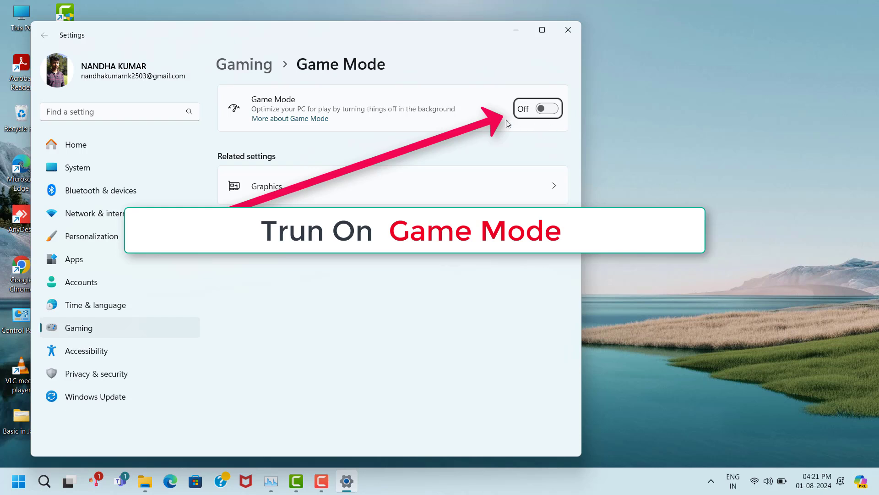
{"action": "left_click", "coordinate": [547, 110]}
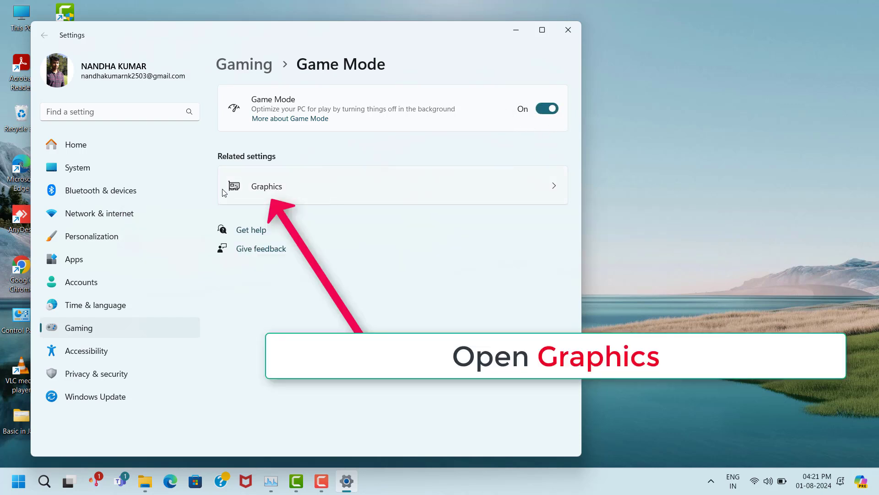
Turn on Optimizations for windowed games in the default graphics settings, and close Settings.
{"action": "left_click", "coordinate": [341, 192]}
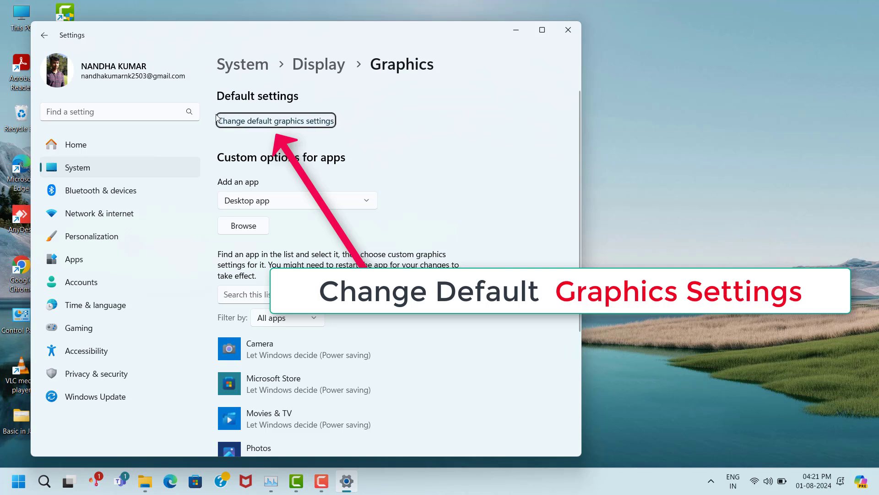
{"action": "left_click", "coordinate": [282, 127]}
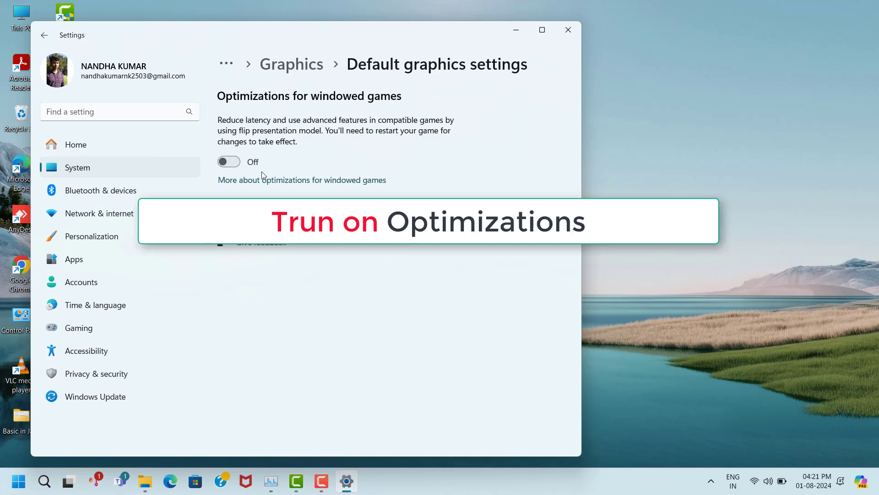
{"action": "left_click", "coordinate": [229, 161]}
{"action": "key", "text": "alt+F4"}
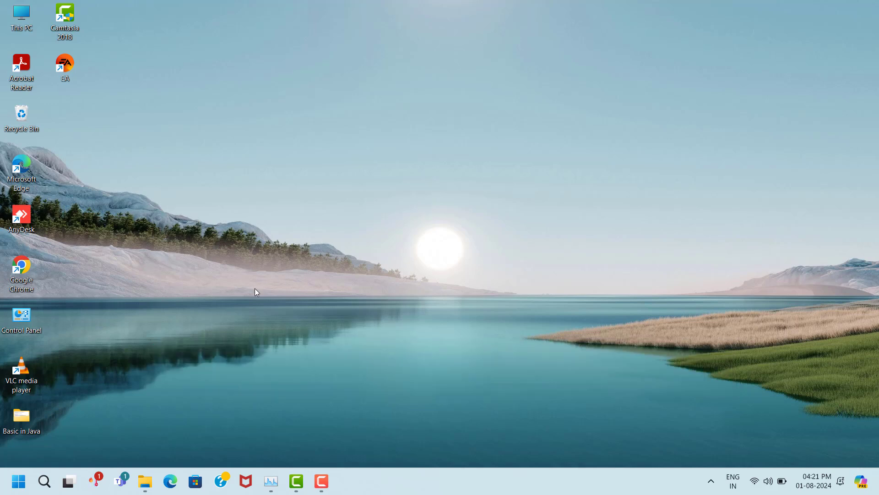
Open Google Chrome and search Google for directx setup.
{"action": "double_click", "coordinate": [36, 260]}
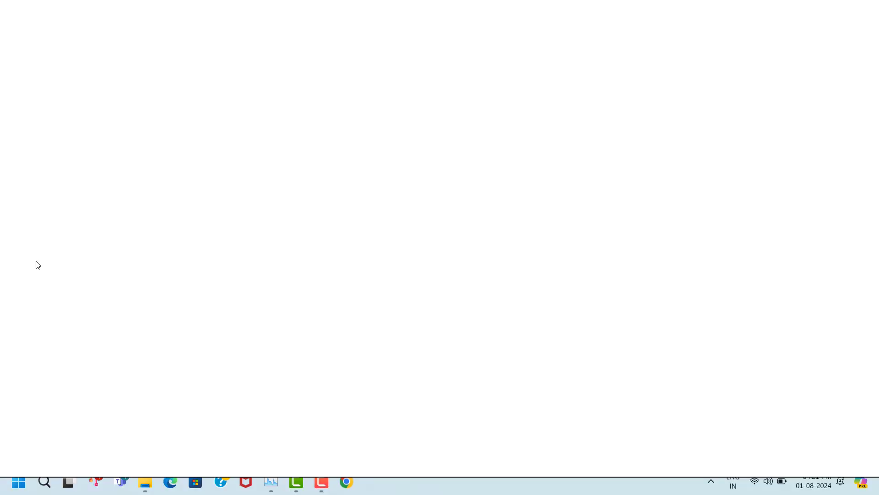
{"action": "left_click", "coordinate": [322, 252]}
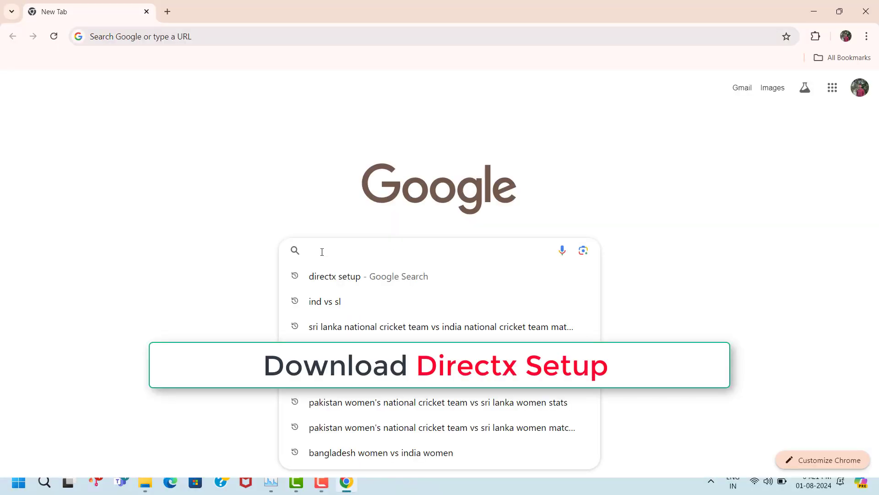
{"action": "type", "text": "di"}
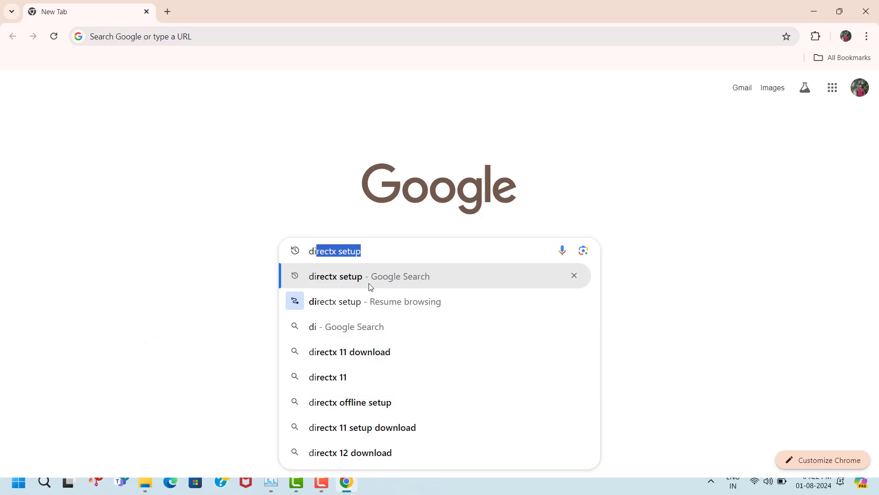
{"action": "left_click", "coordinate": [363, 285]}
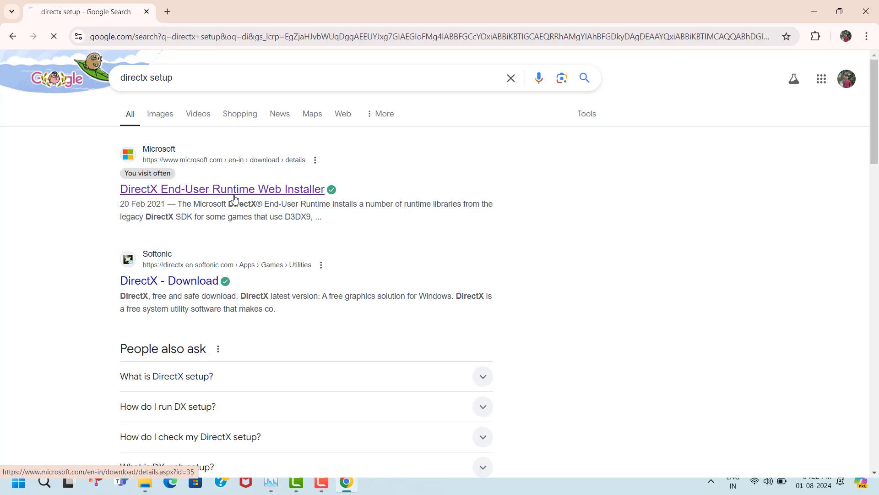
Download dxwebsetup.exe from Microsoft's DirectX End-User Runtime Web Installer page.
{"action": "scroll", "coordinate": [304, 204], "scroll_direction": "down", "scroll_amount": 10}
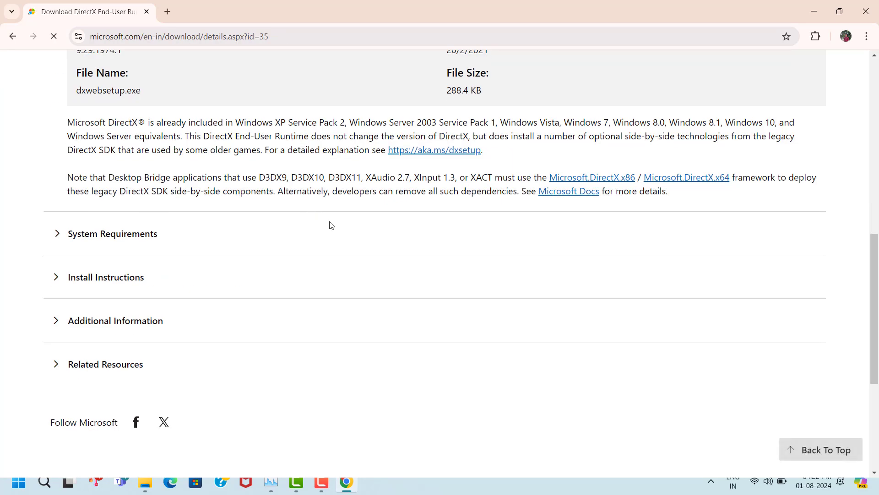
{"action": "scroll", "coordinate": [330, 224], "scroll_direction": "up", "scroll_amount": 5}
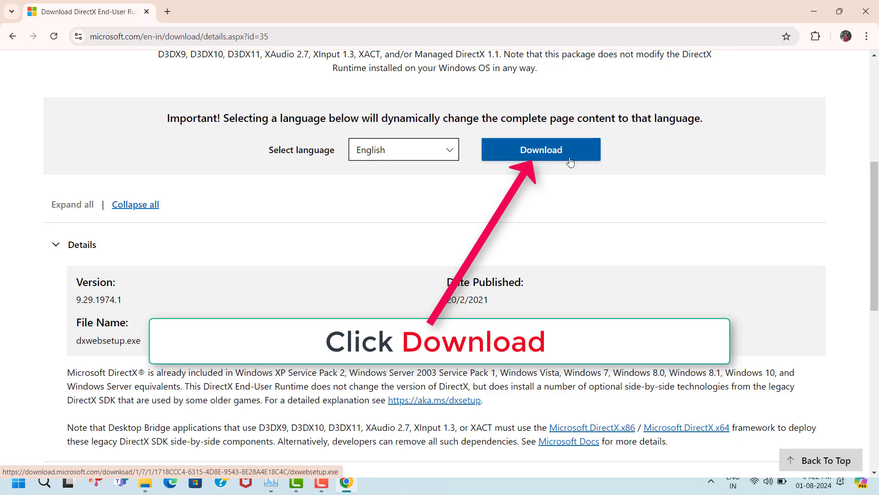
{"action": "left_click", "coordinate": [554, 155]}
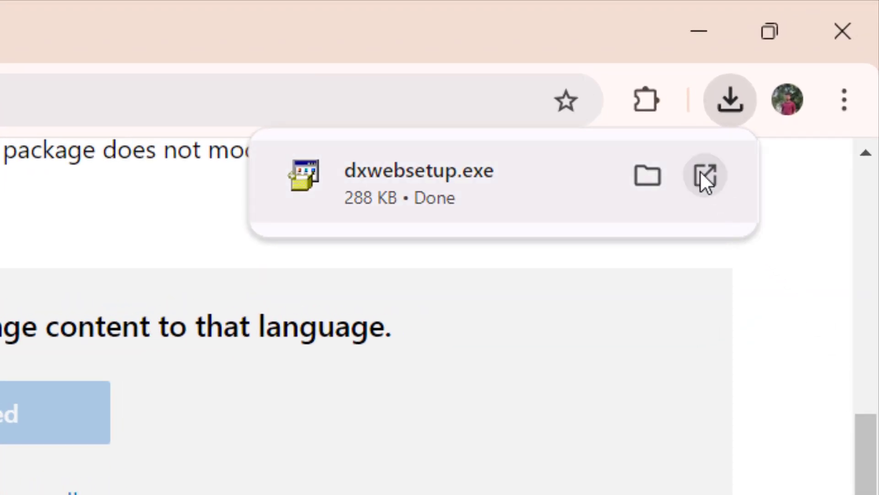
Run the downloaded dxwebsetup.exe, accept the license agreement, and go through the DirectX setup to the end.
{"action": "left_click", "coordinate": [701, 173]}
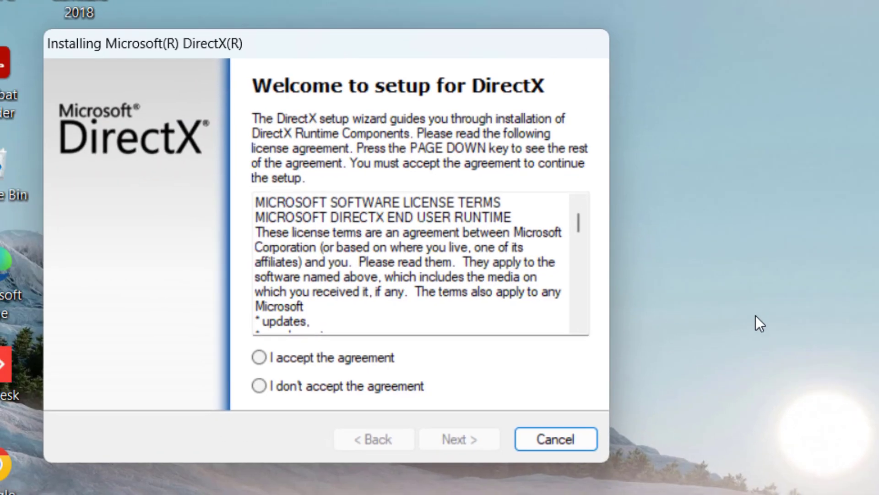
{"action": "left_click", "coordinate": [259, 362]}
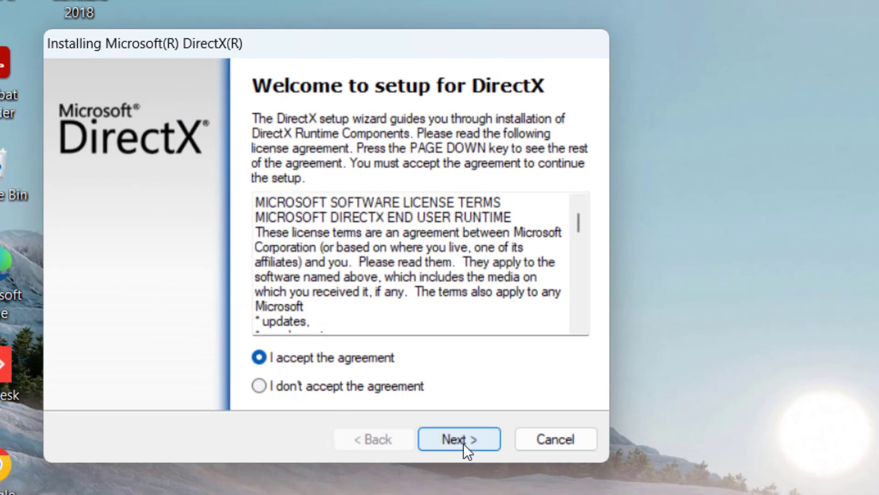
{"action": "left_click", "coordinate": [463, 444]}
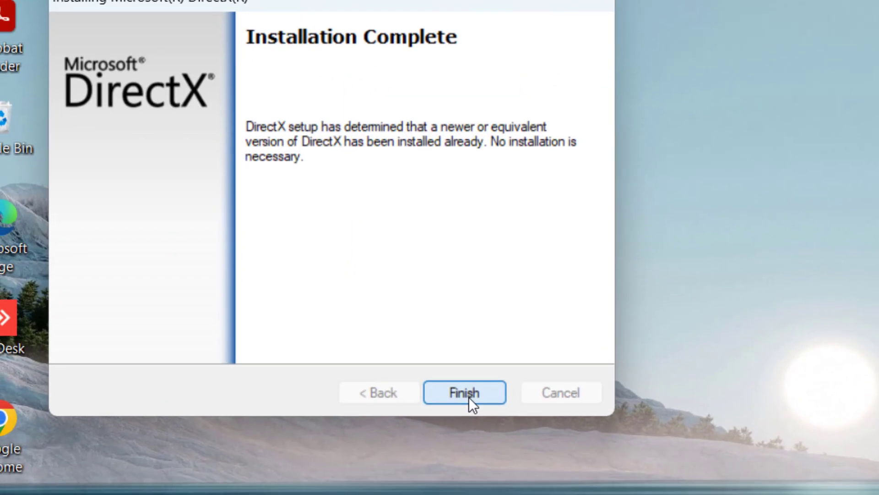
{"action": "left_click", "coordinate": [463, 444]}
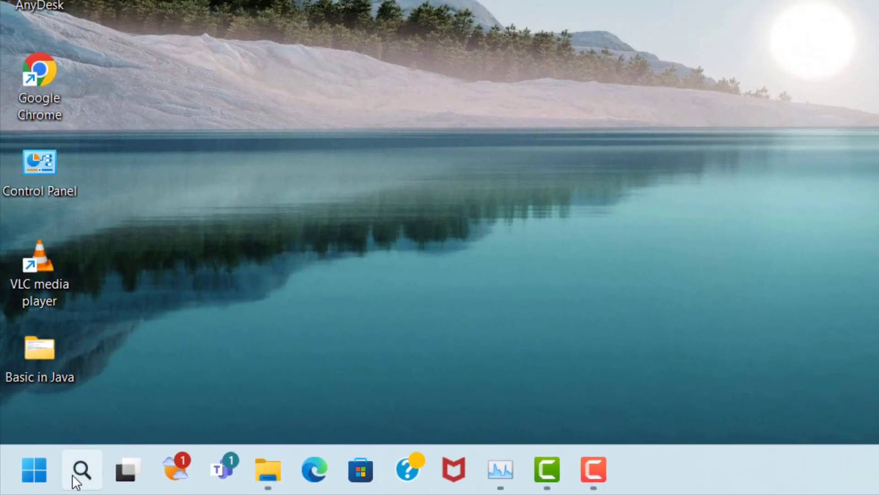
Open Device Manager through Windows search and expand the Display adapters category.
{"action": "left_click", "coordinate": [85, 477]}
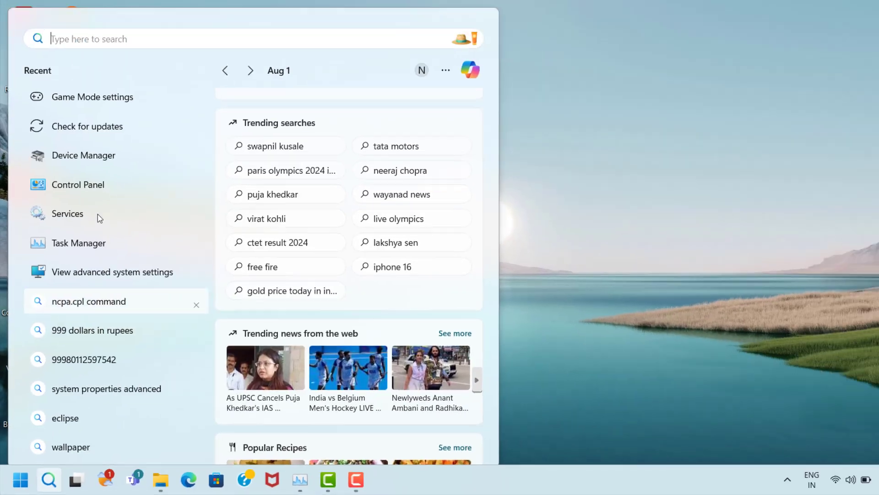
{"action": "type", "text": "dev"}
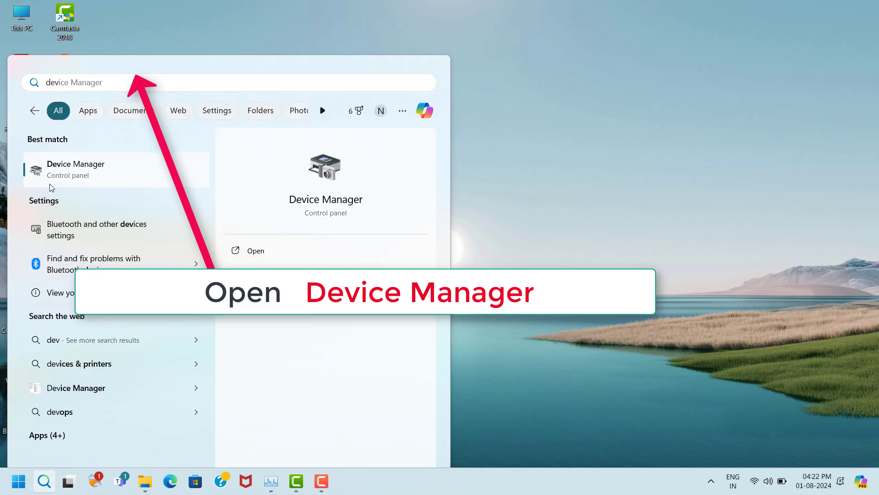
{"action": "left_click", "coordinate": [147, 179]}
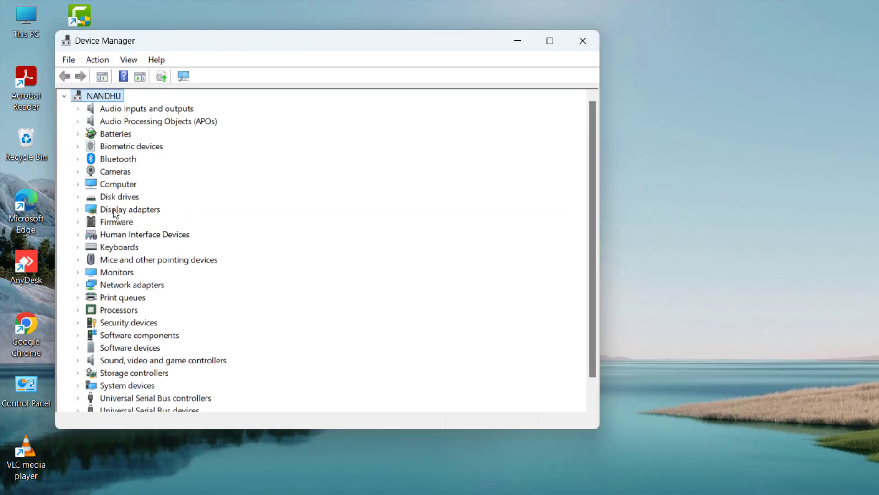
{"action": "left_click", "coordinate": [113, 210]}
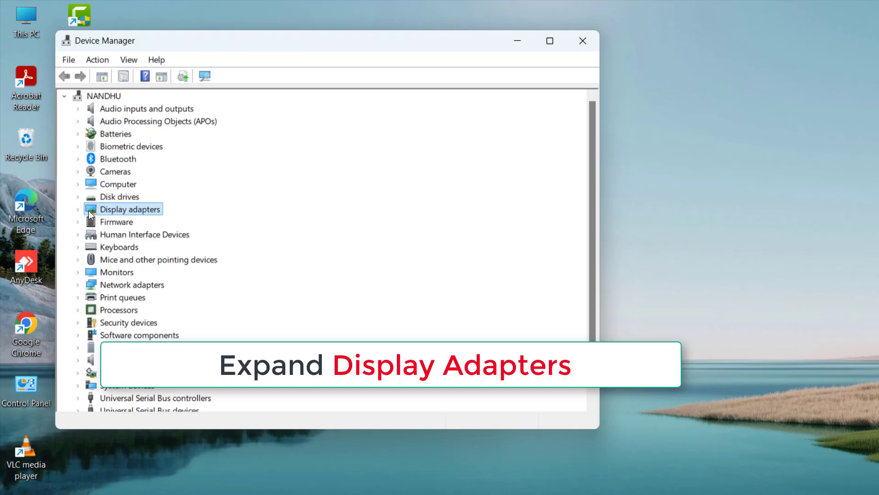
{"action": "left_click", "coordinate": [79, 209]}
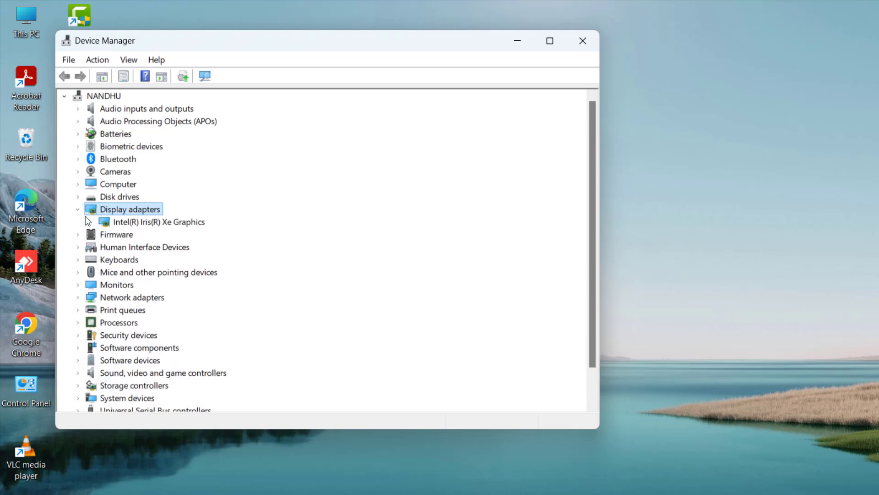
Update the Intel(R) Iris(R) Xe Graphics driver manually, installing the Intel(R) Iris(R) Xe Graphics model from the list of available drivers on the computer.
{"action": "left_click", "coordinate": [154, 224]}
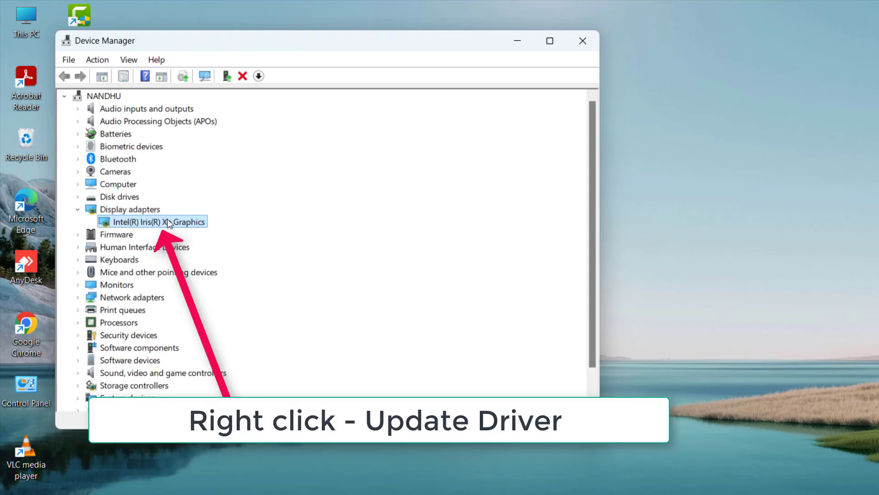
{"action": "right_click", "coordinate": [142, 224]}
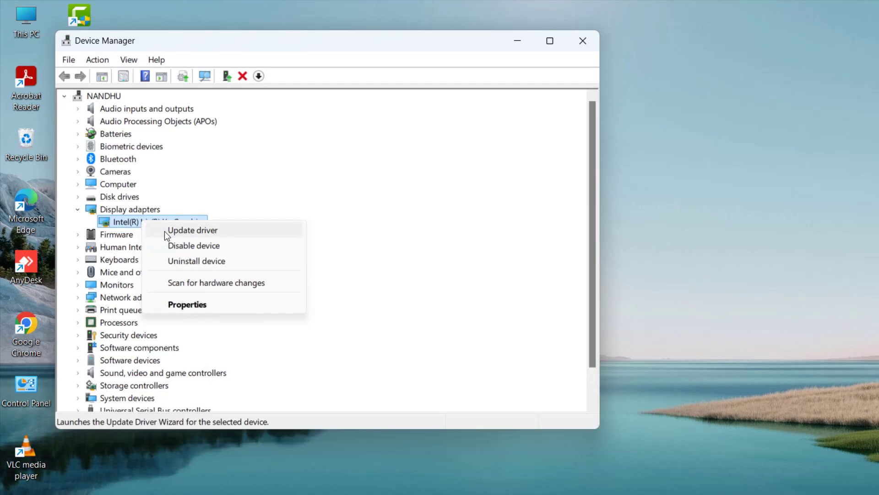
{"action": "left_click", "coordinate": [192, 234]}
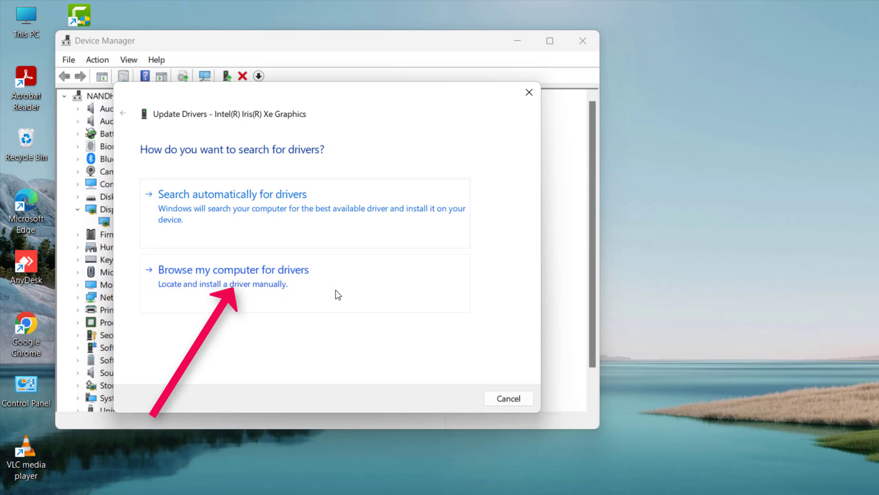
{"action": "left_click", "coordinate": [269, 293]}
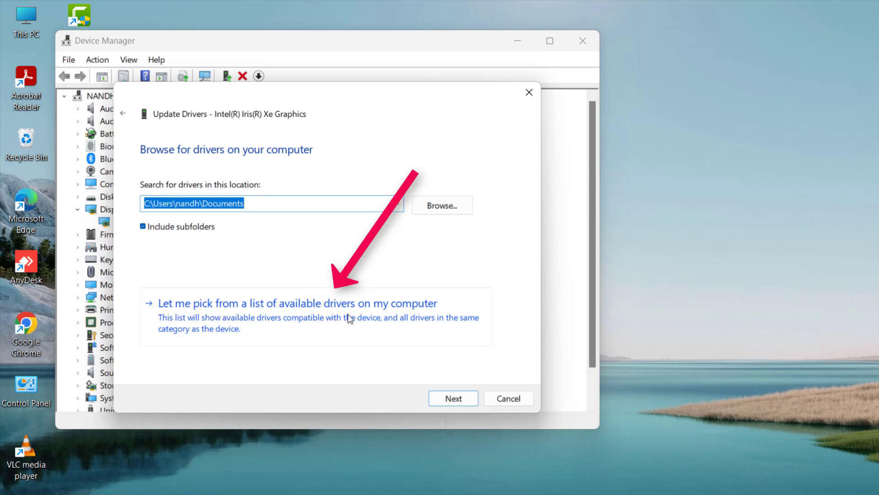
{"action": "left_click", "coordinate": [299, 319]}
{"action": "left_click", "coordinate": [215, 274]}
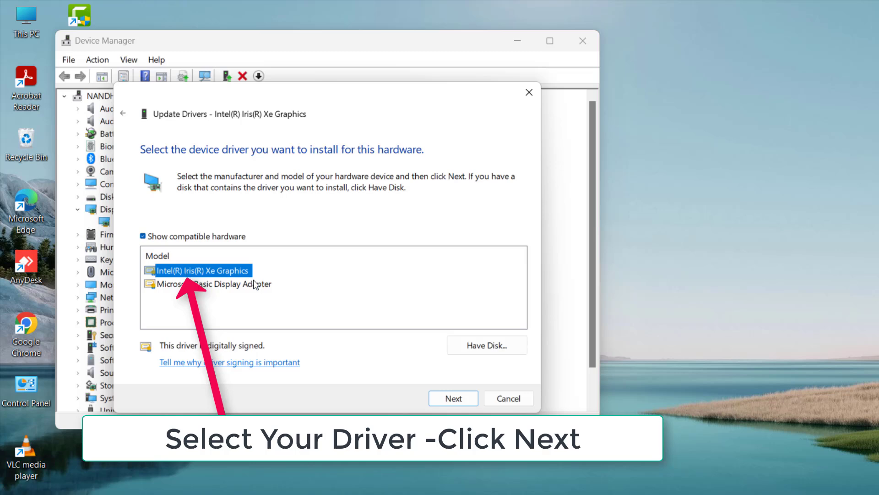
{"action": "left_click", "coordinate": [451, 399]}
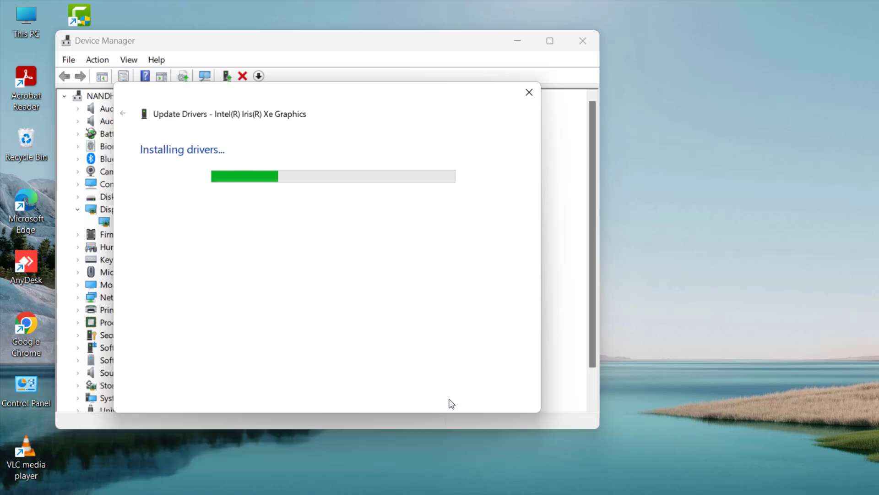